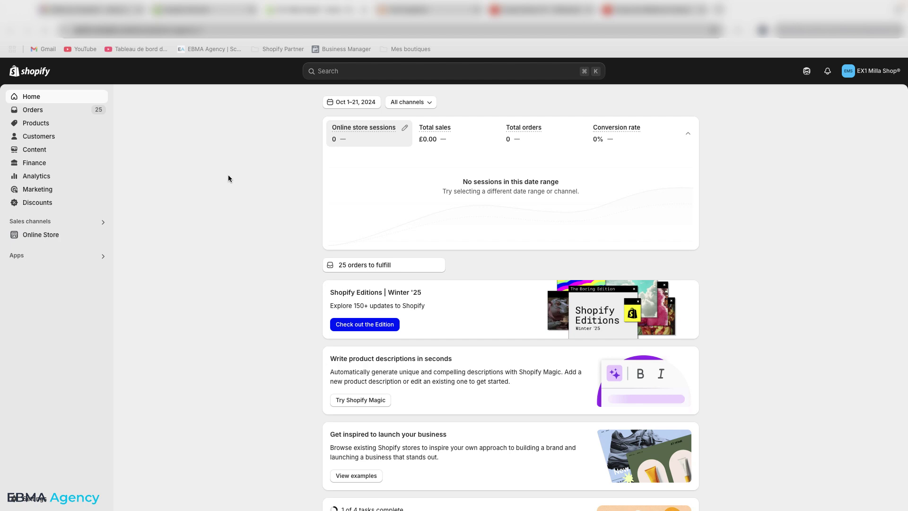
Open the Coque iPhone 15 product from the store's product list
left_click(45, 124)
left_click(45, 124)
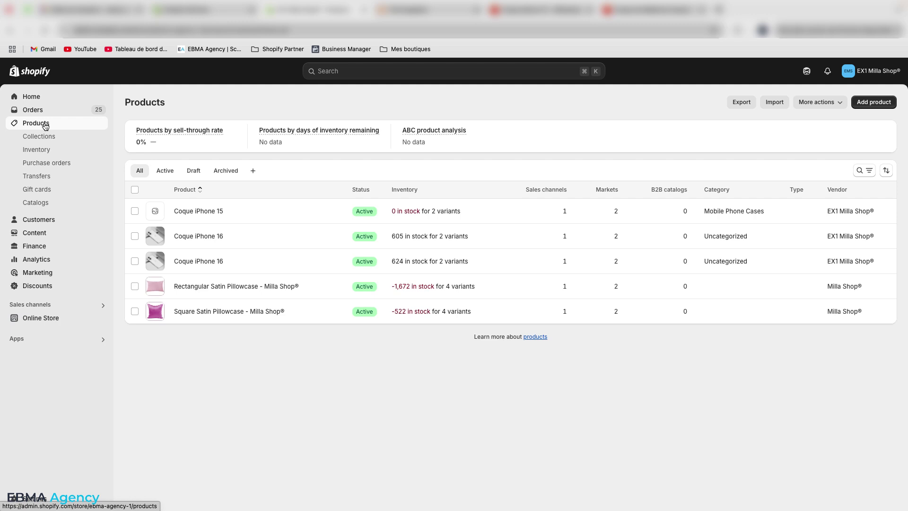
left_click(198, 213)
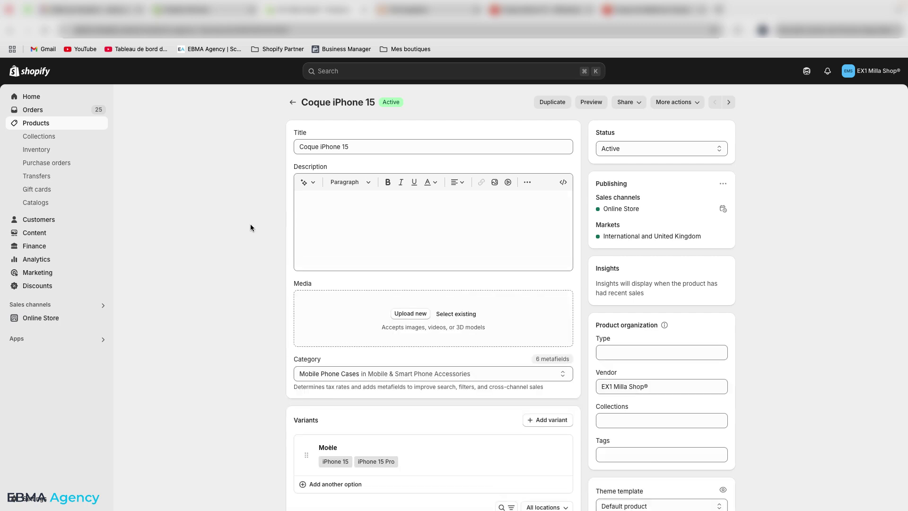
Launch the DSers-AliExpress Dropshipping app and view the AliExpress page of the transparent glitter phone case
left_click(85, 340)
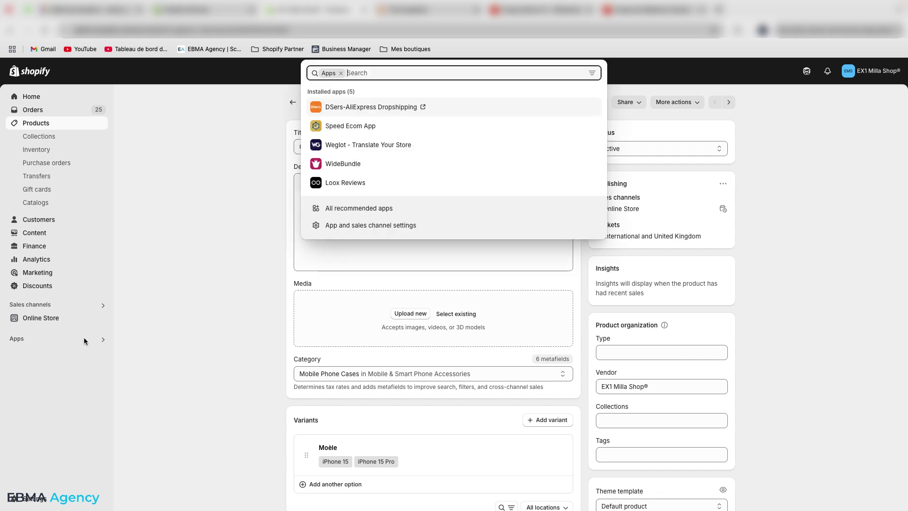
left_click(335, 110)
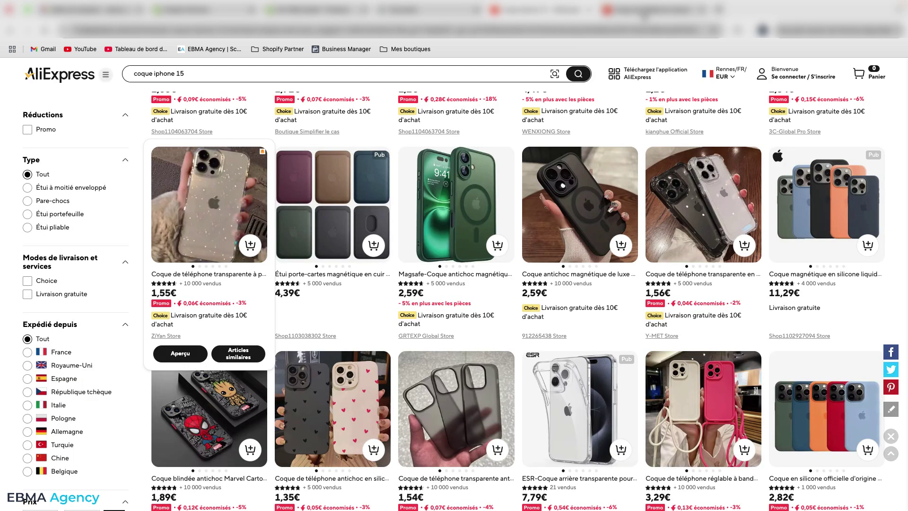
left_click(645, 15)
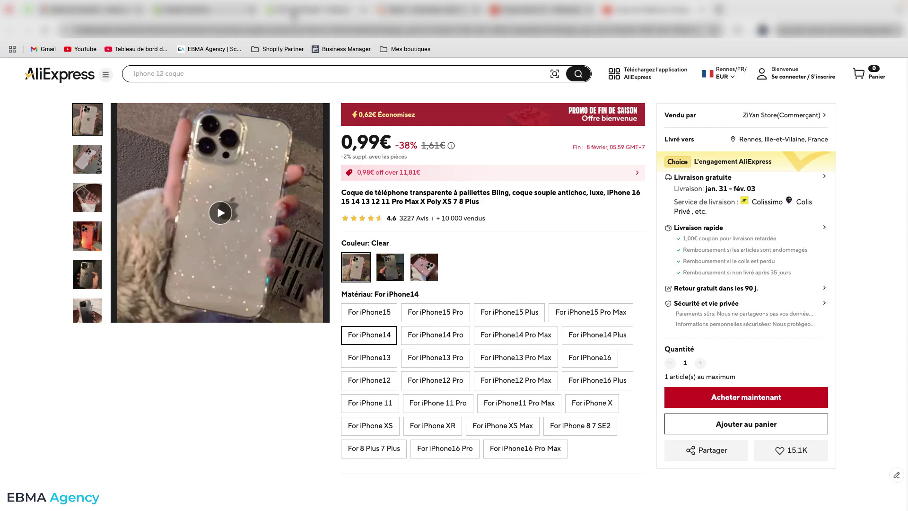
Switch back to the Coque iPhone 15 product in Shopify and check its status setting
left_click(294, 14)
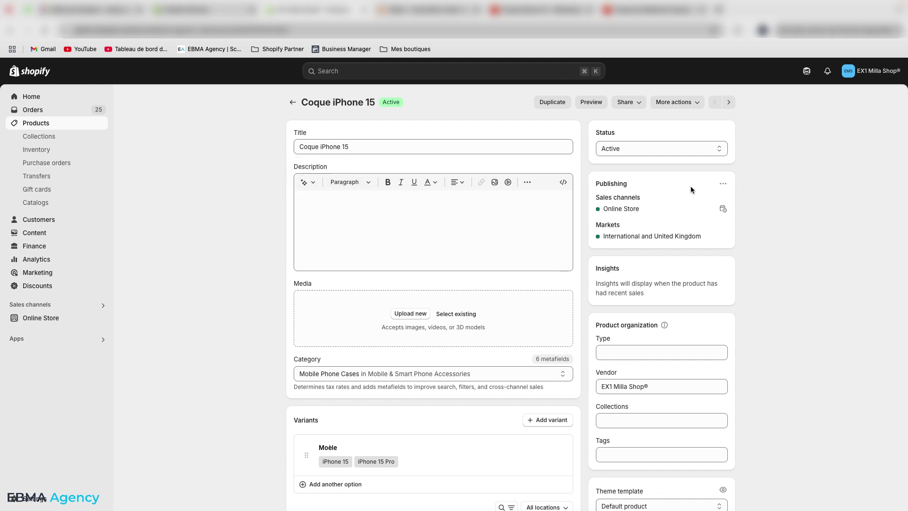
left_click(671, 149)
left_click(673, 150)
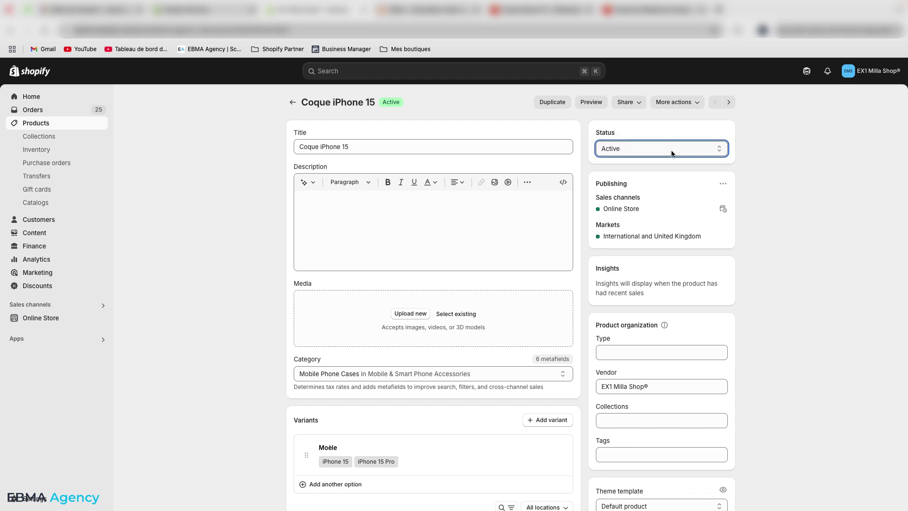
left_click(672, 150)
left_click(672, 151)
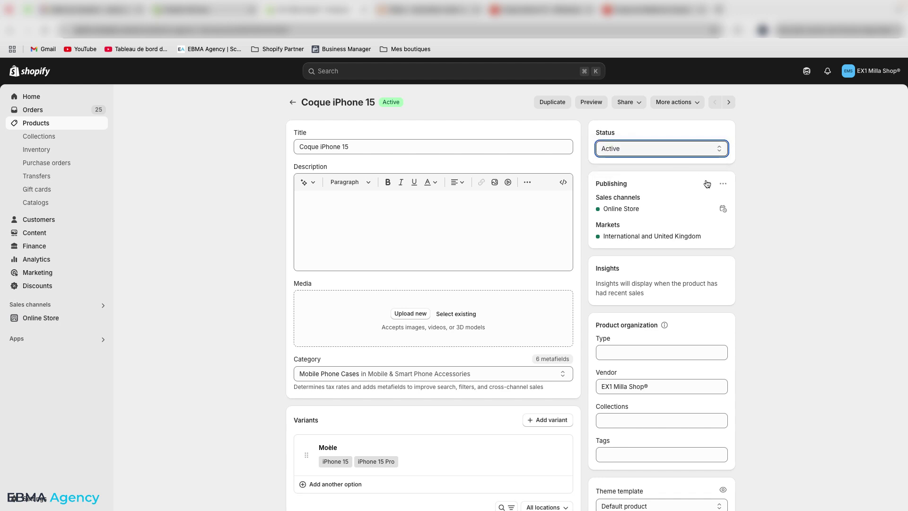
Review which sales channels and markets the Coque iPhone 15 product is published to, leaving the selections as they are
left_click(723, 183)
left_click(688, 204)
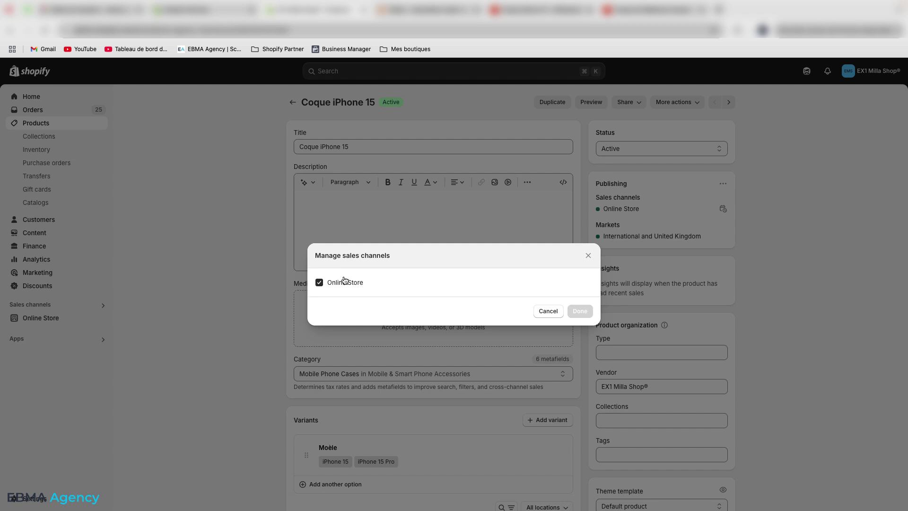
left_click(588, 258)
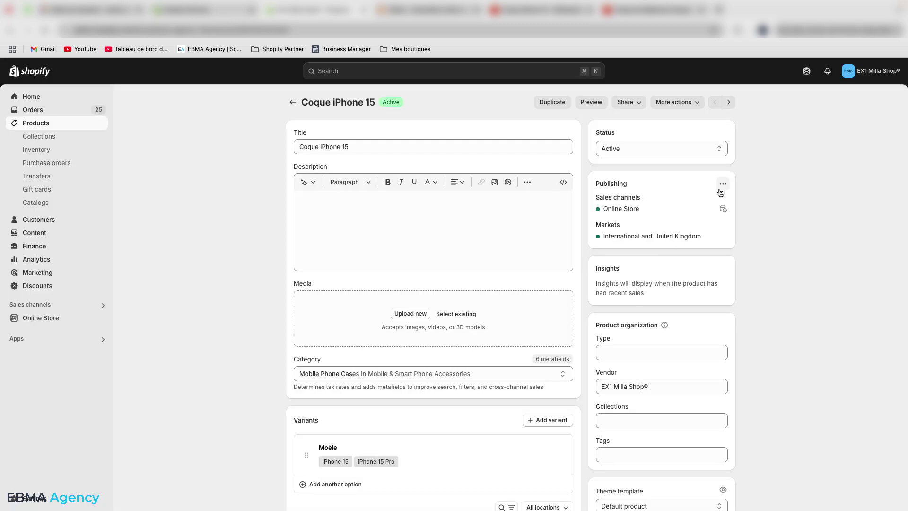
left_click(723, 184)
left_click(694, 220)
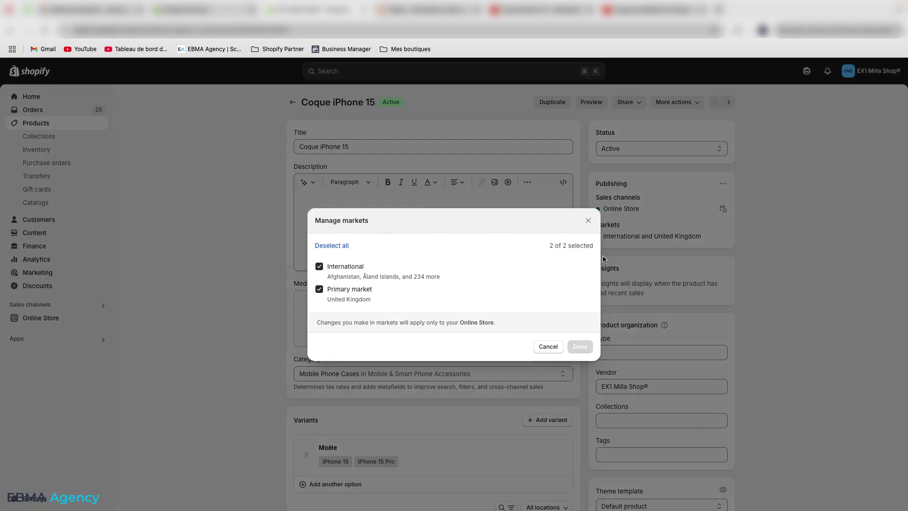
left_click(588, 221)
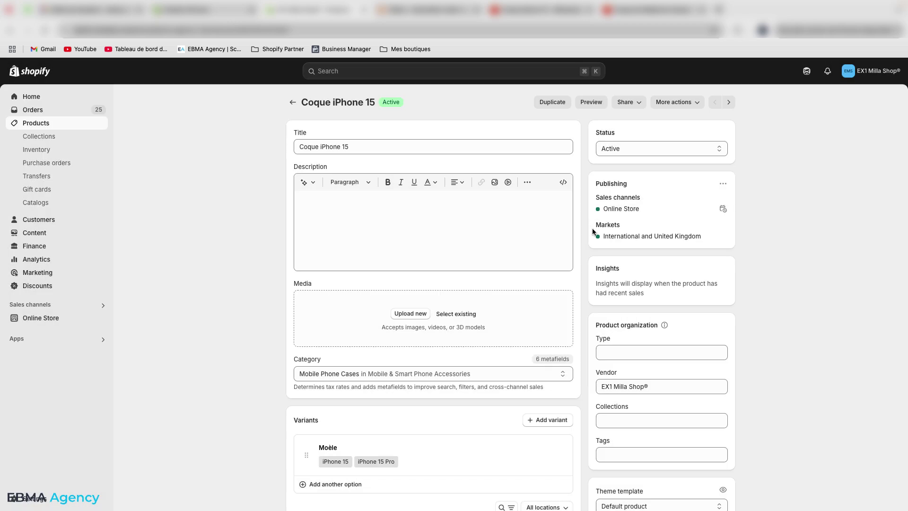
Review the product's iPhone 15 and iPhone 15 Pro variants and their prices
scroll(629, 243, "down", 4)
scroll(629, 244, "down", 2)
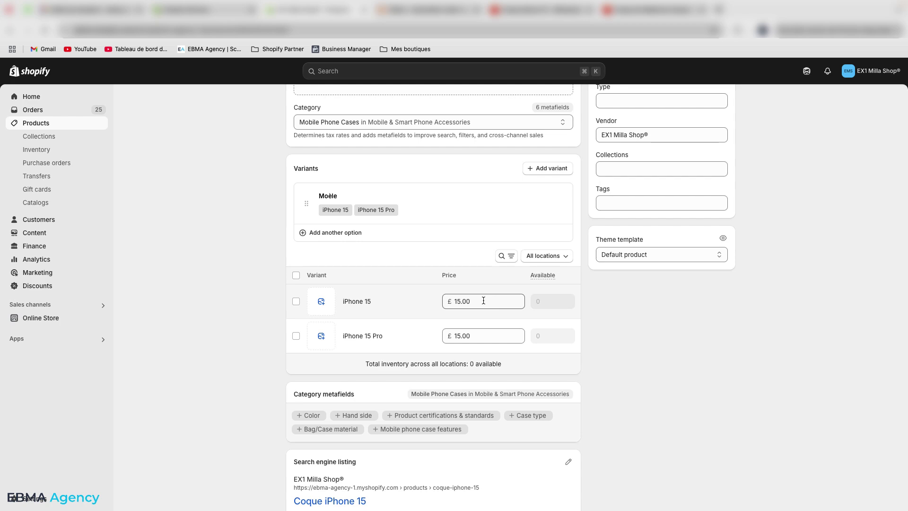
scroll(484, 301, "up", 5)
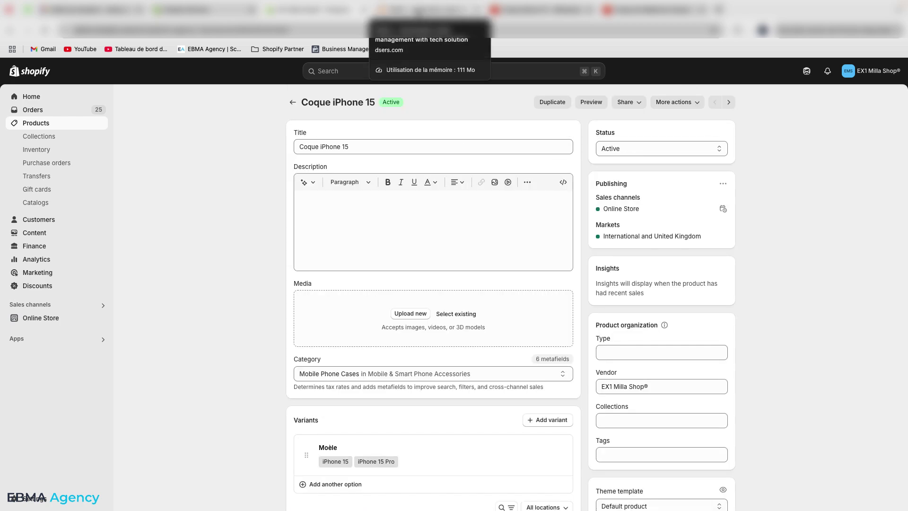
Switch to DSers and import the Coque iPhone 15 product from the Shopify store into Mes Produits
left_click(418, 10)
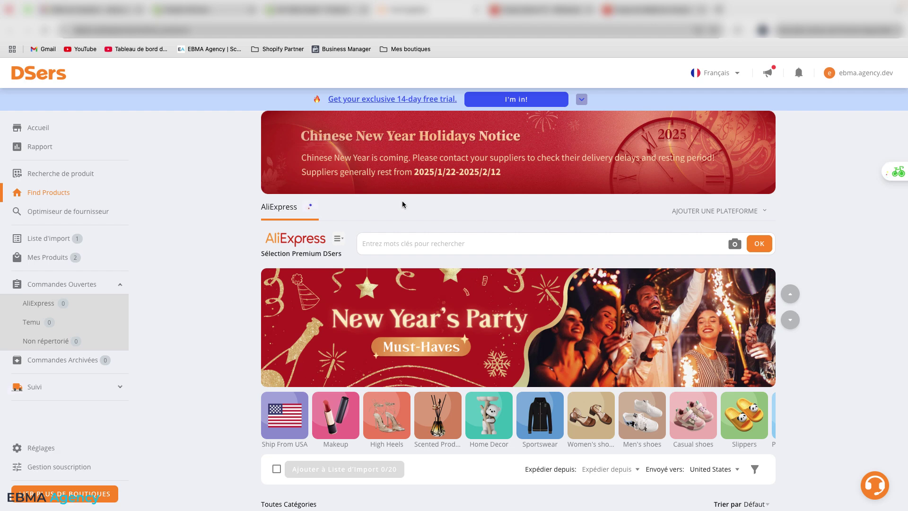
left_click(48, 258)
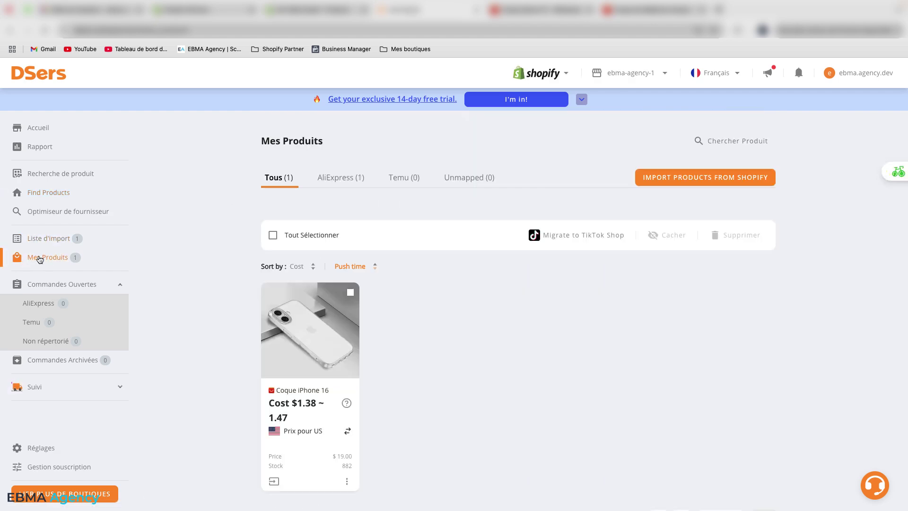
left_click(690, 177)
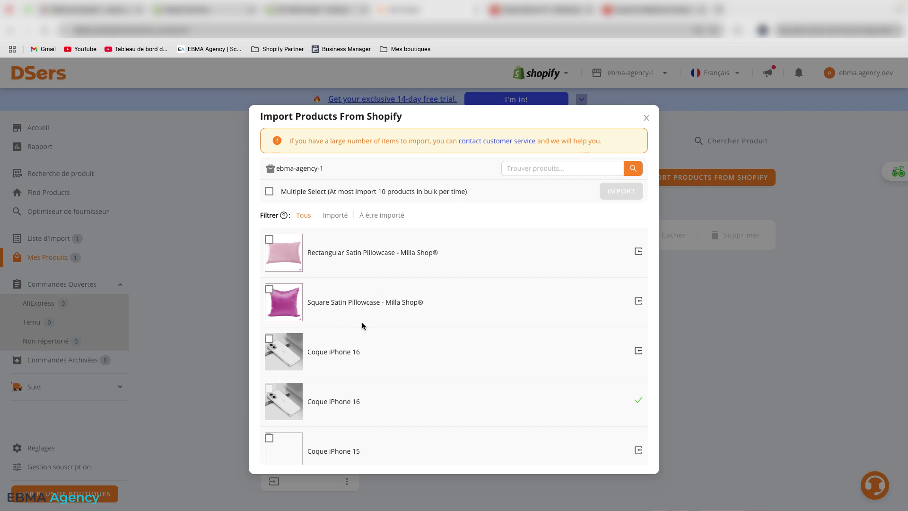
scroll(363, 326, "down", 1)
left_click(269, 427)
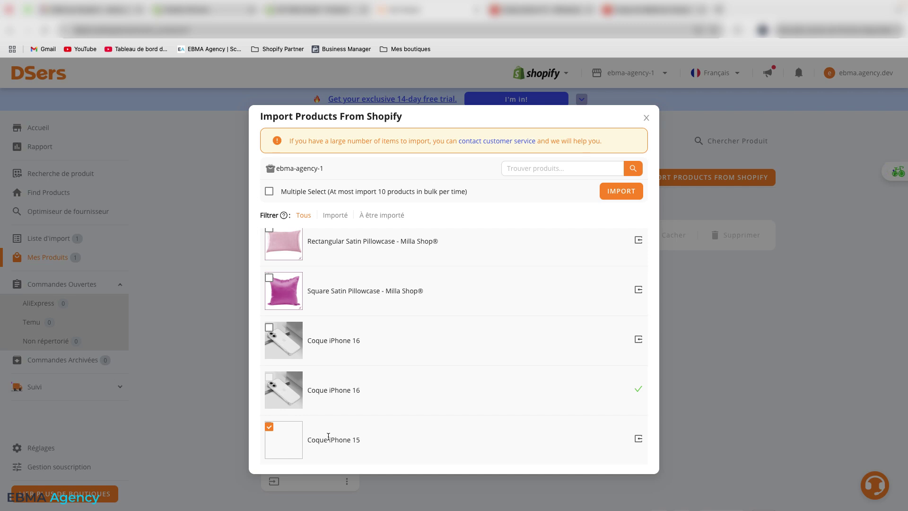
left_click(617, 197)
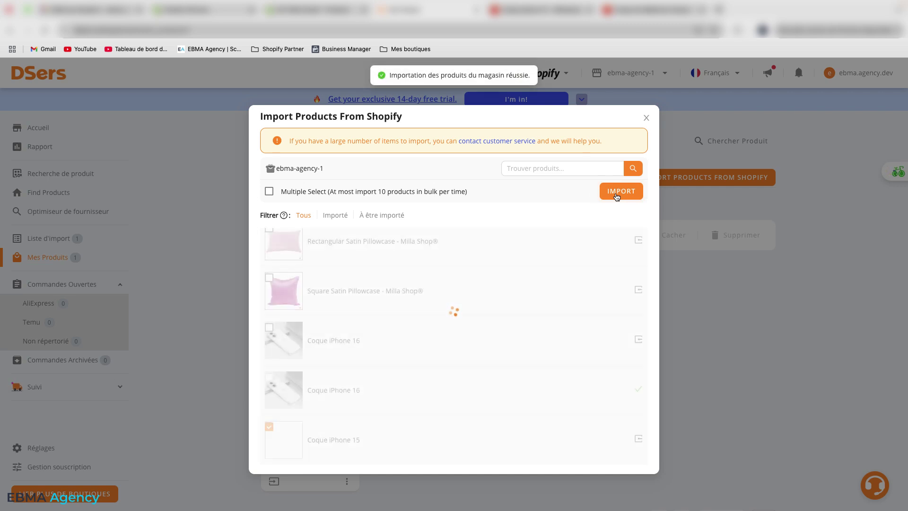
left_click(647, 118)
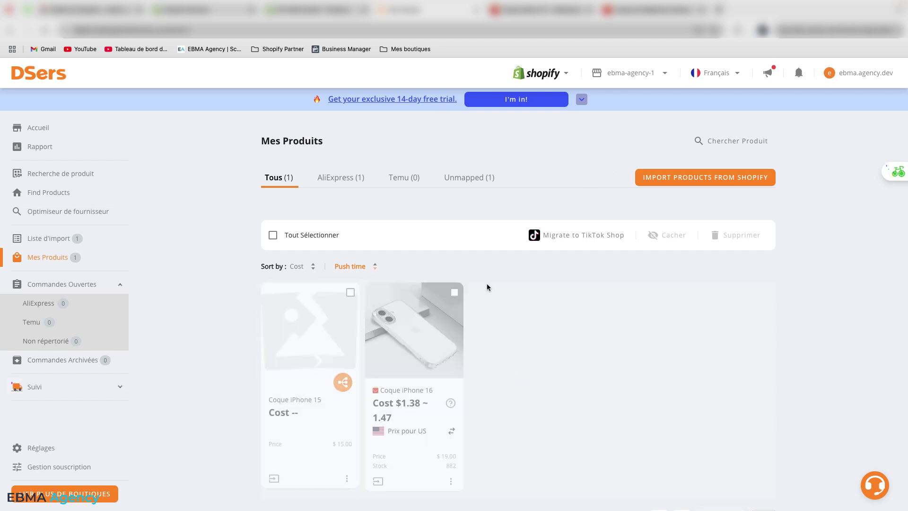
Open the supplier mapping for the imported Coque iPhone 15 product
scroll(406, 325, "down", 3)
scroll(332, 284, "up", 3)
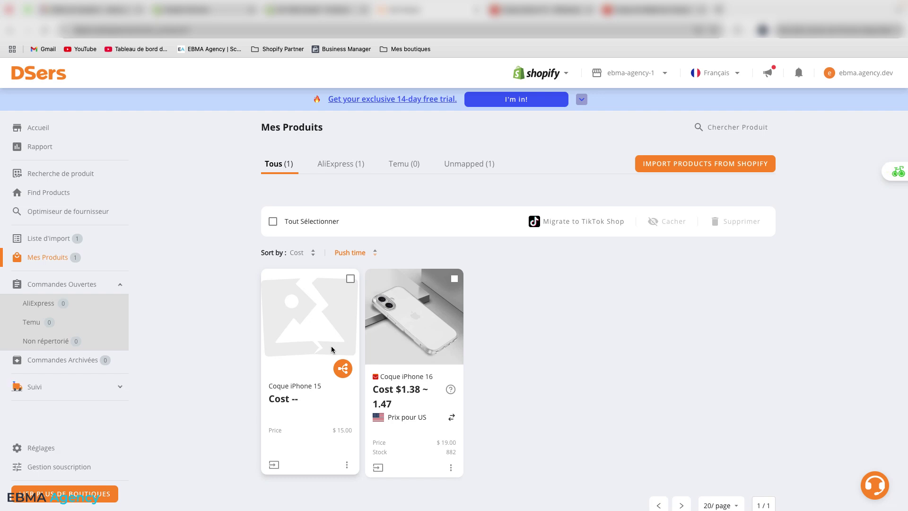
left_click(343, 370)
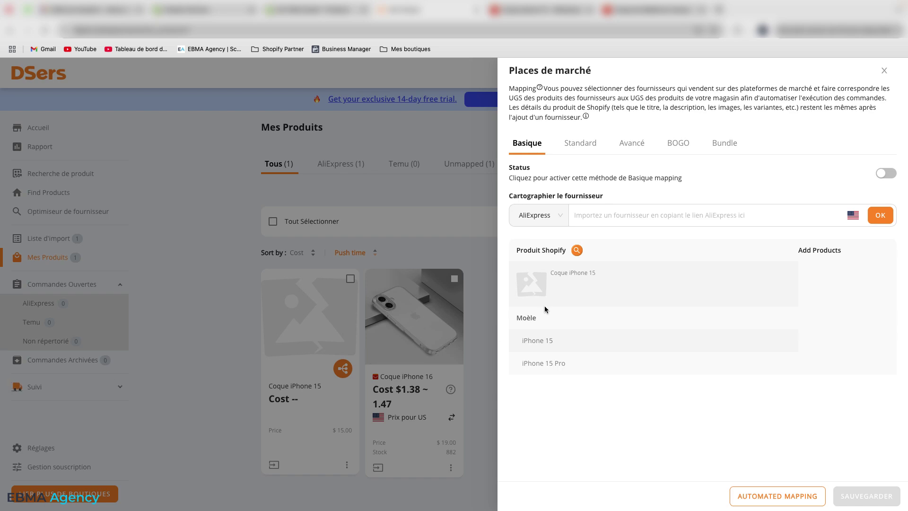
Copy the AliExpress link of the transparent glitter phone case and add it as the supplier in the DSers Basique mapping
left_click(644, 13)
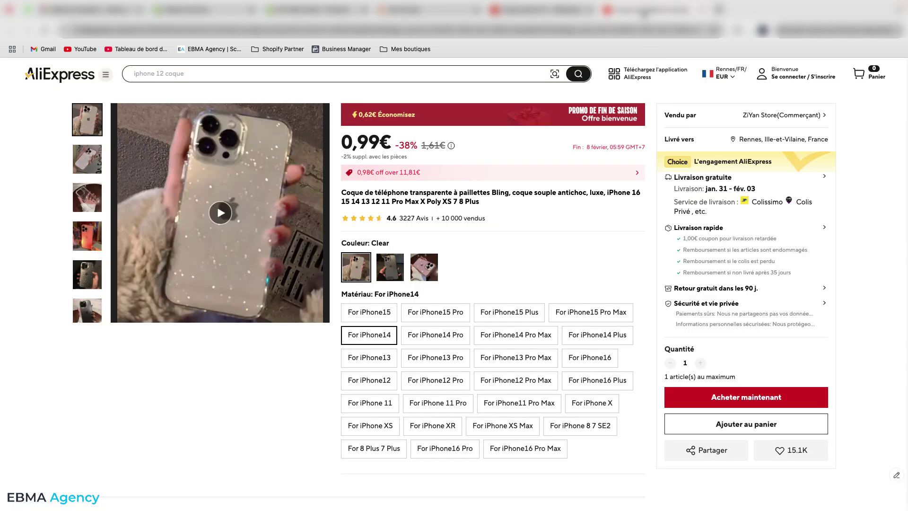
key("ctrl+l")
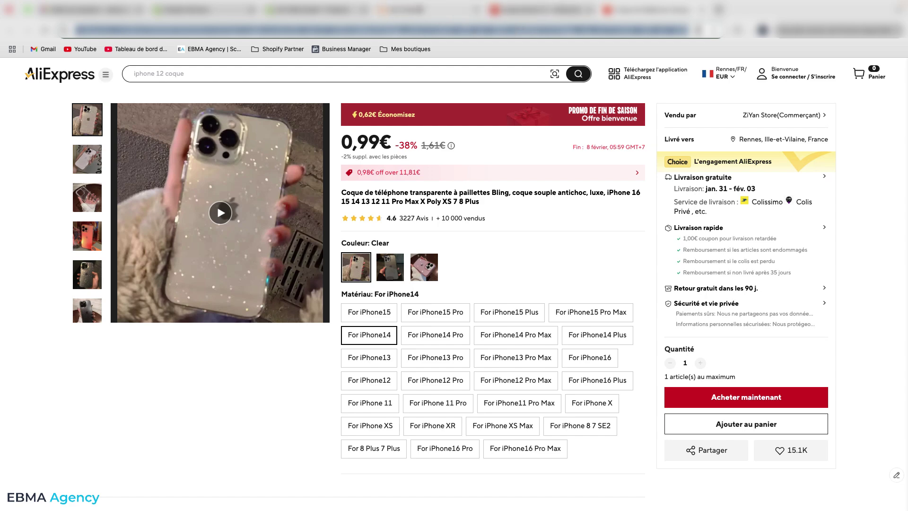
left_click(341, 11)
left_click(406, 10)
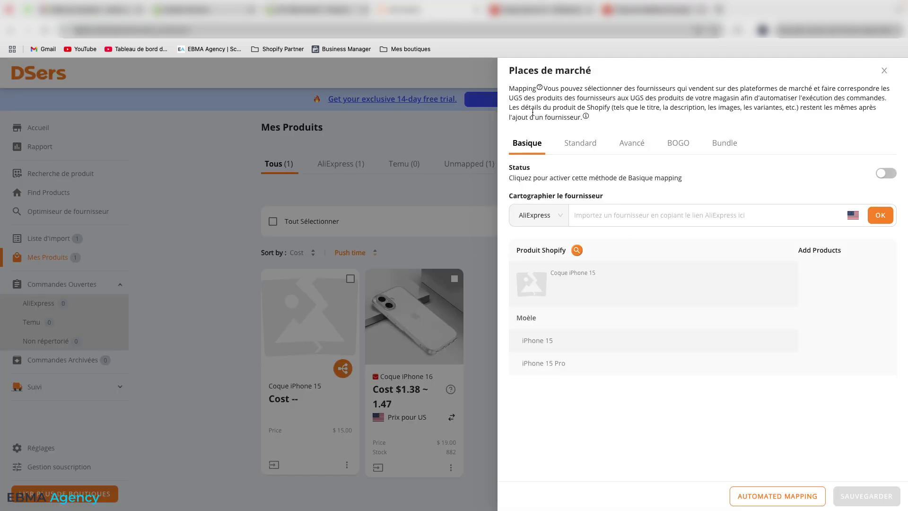
left_click(637, 221)
key("super+v")
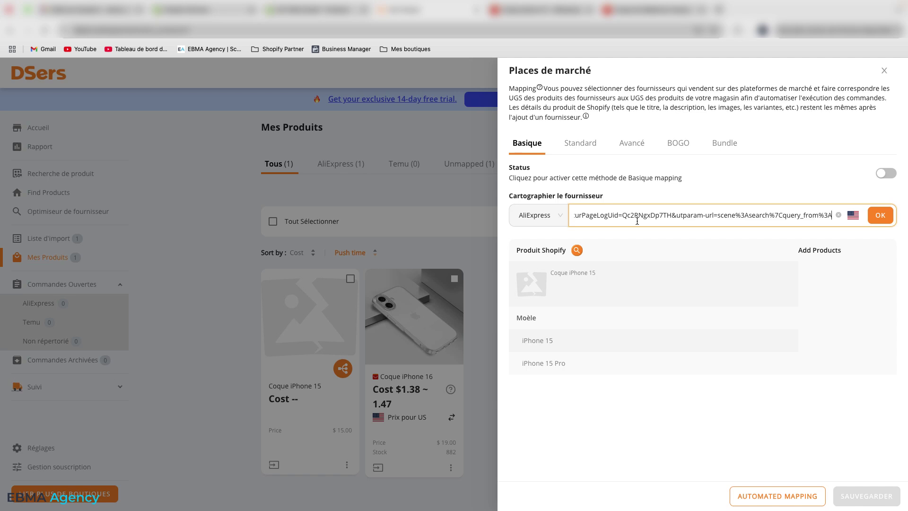
left_click(876, 220)
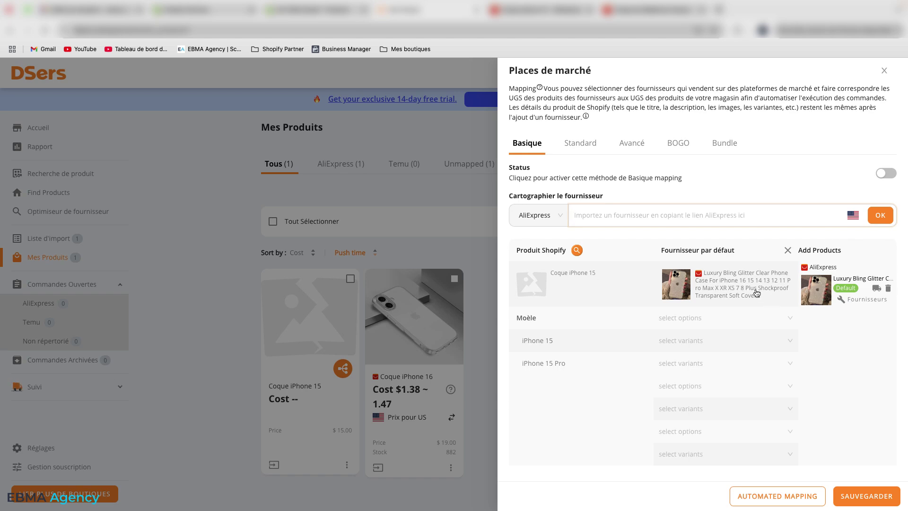
Check the supplier's models on AliExpress, and map Moèle to Material with iPhone 15 as For iPhone15 and iPhone 15 Pro as For iPhone15 Pro
left_click(663, 10)
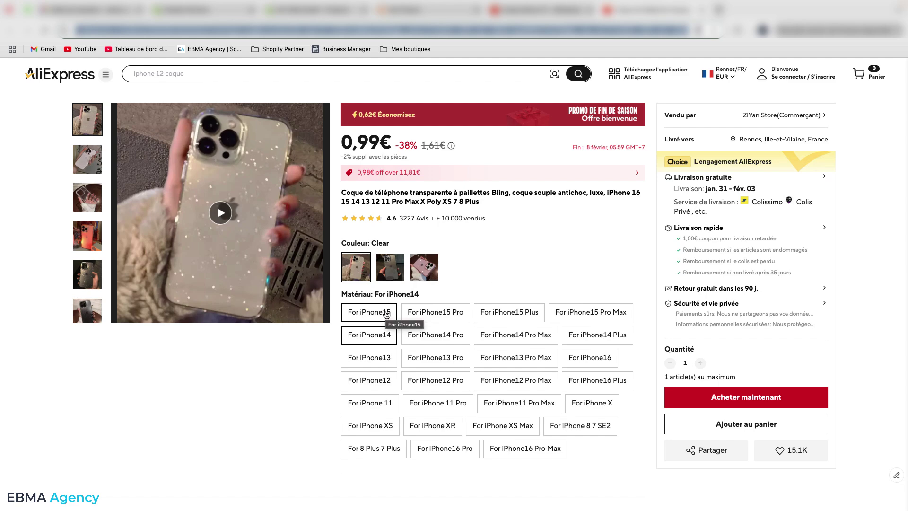
left_click(412, 10)
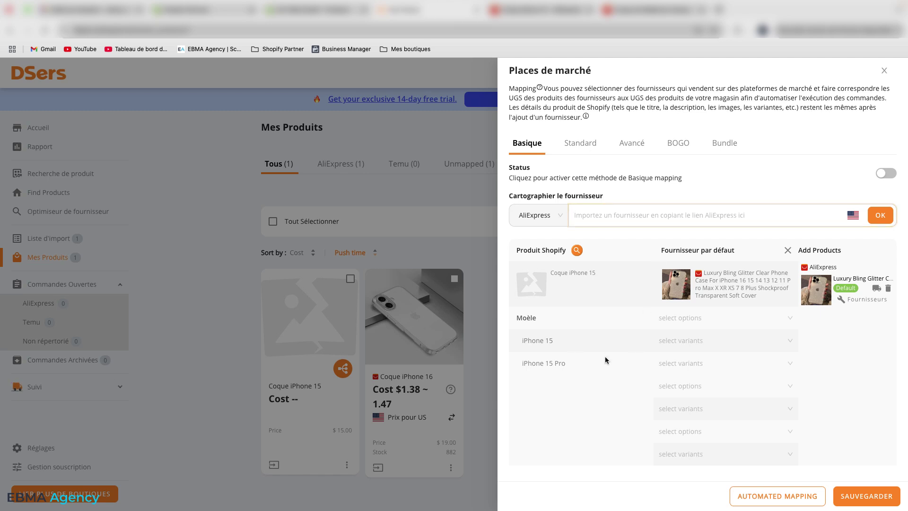
left_click(707, 320)
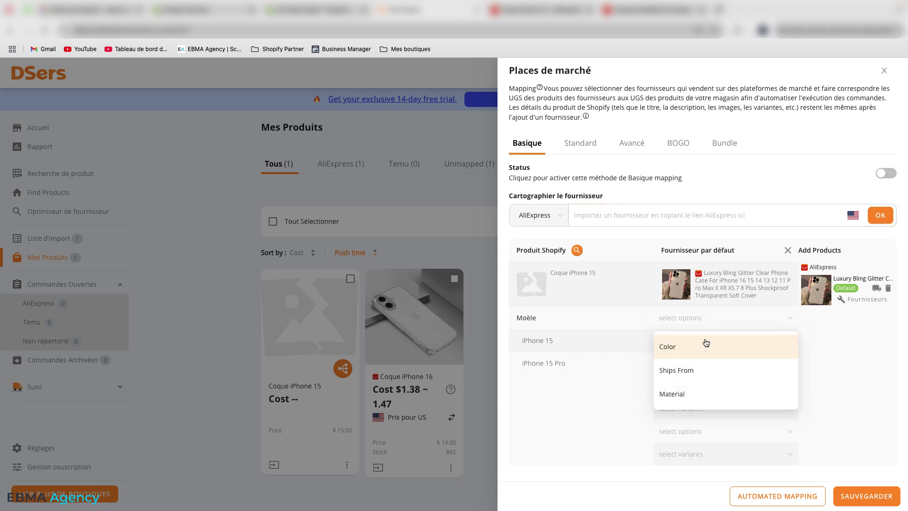
left_click(713, 394)
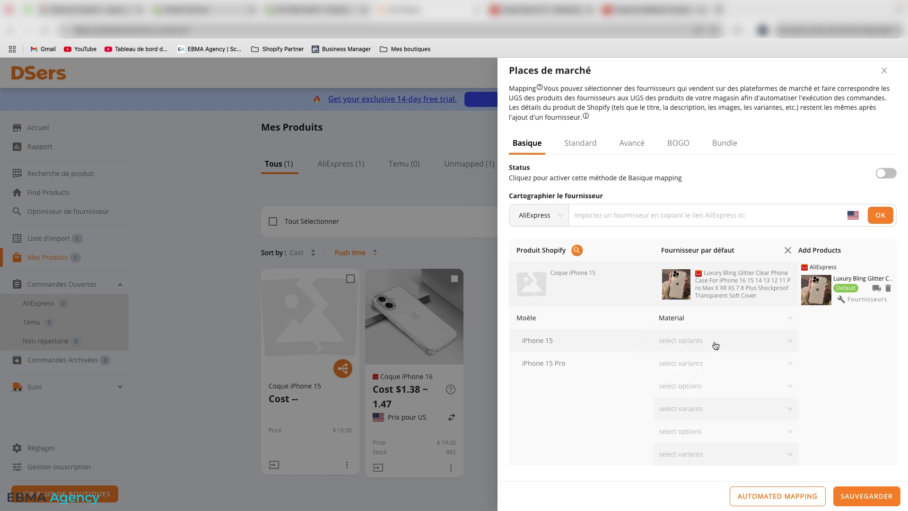
left_click(714, 343)
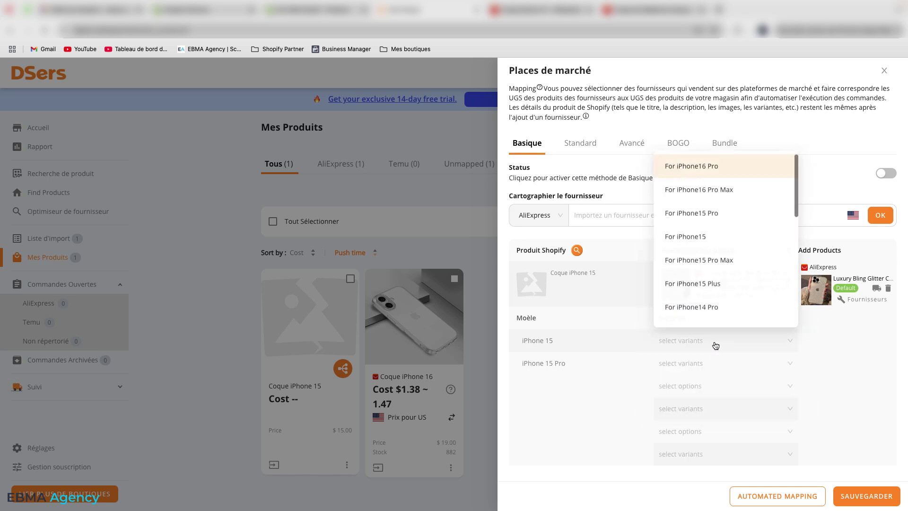
left_click(724, 237)
left_click(728, 363)
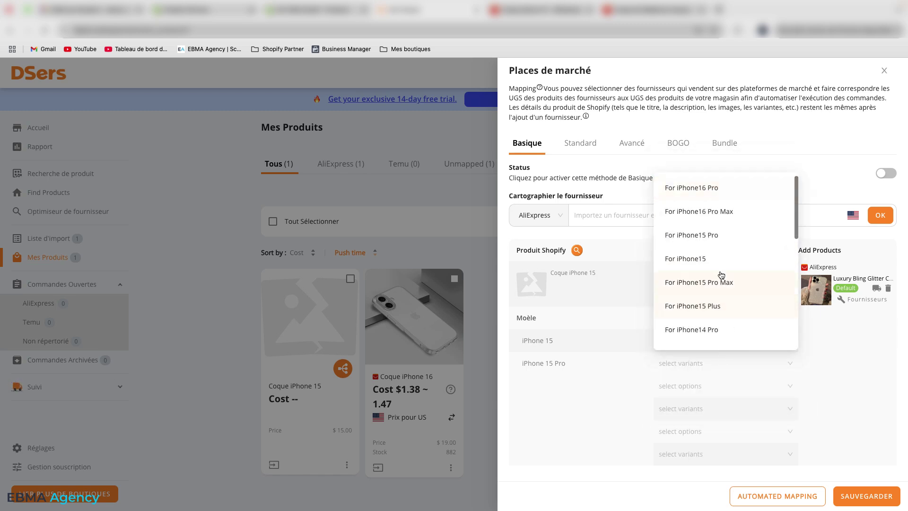
left_click(717, 241)
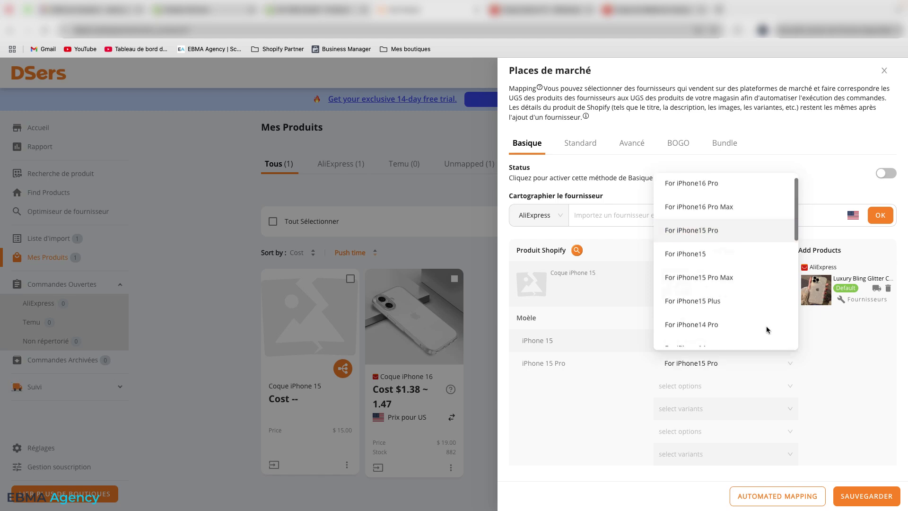
Map the supplier's Color to Clear and Ships From to CHINA, and save the Basique mapping with its status turned on
left_click(765, 386)
left_click(749, 415)
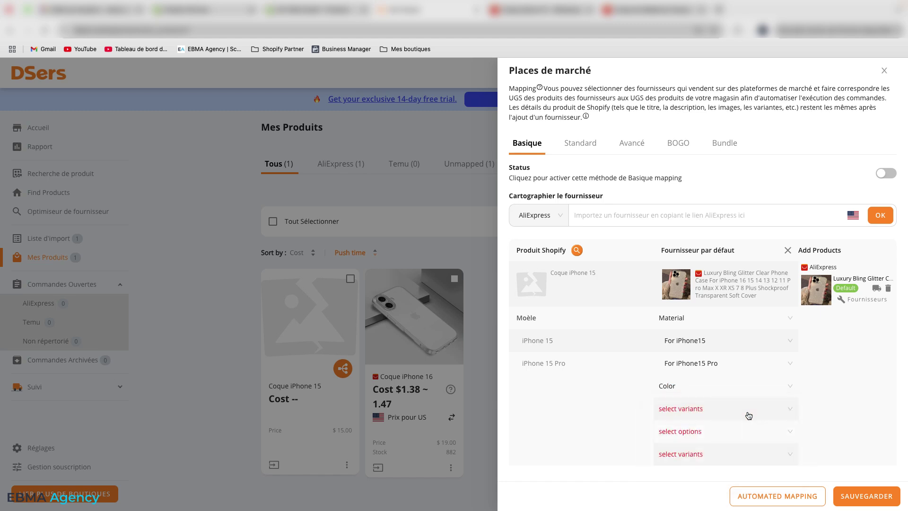
left_click(752, 416)
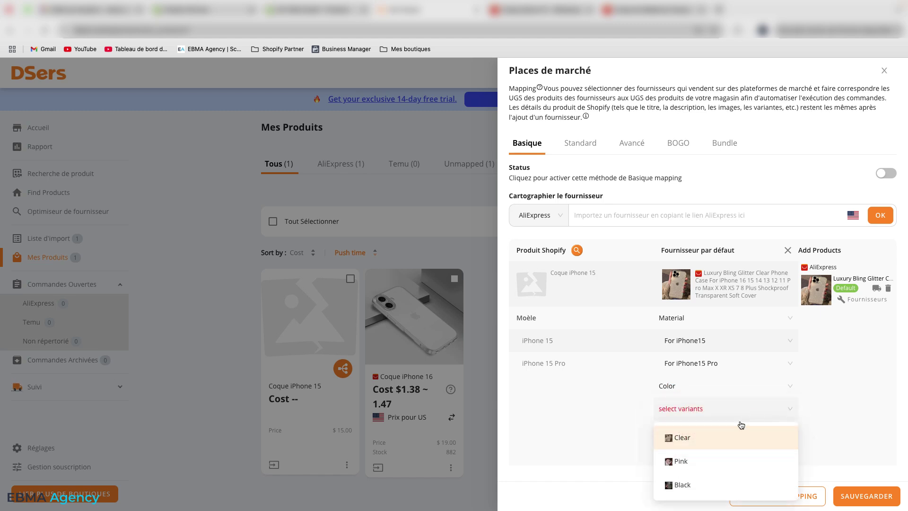
left_click(737, 434)
left_click(761, 440)
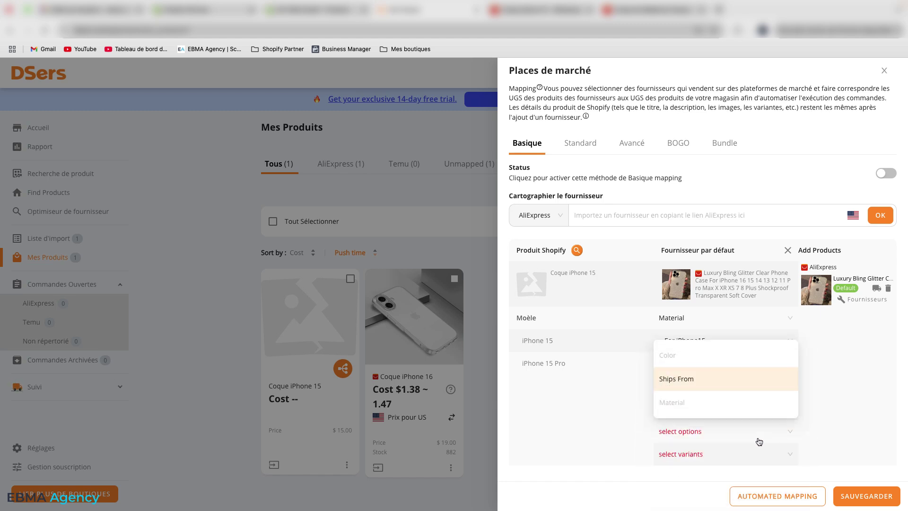
left_click(727, 392)
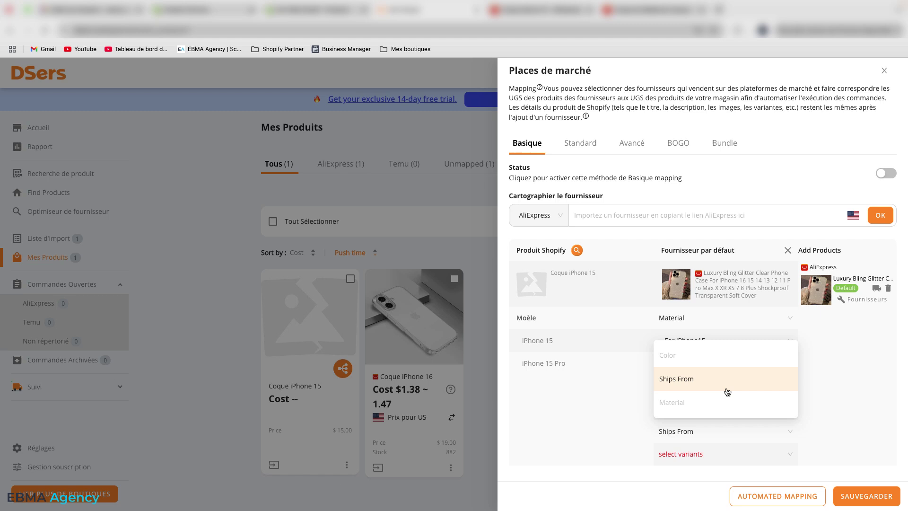
left_click(764, 455)
left_click(749, 483)
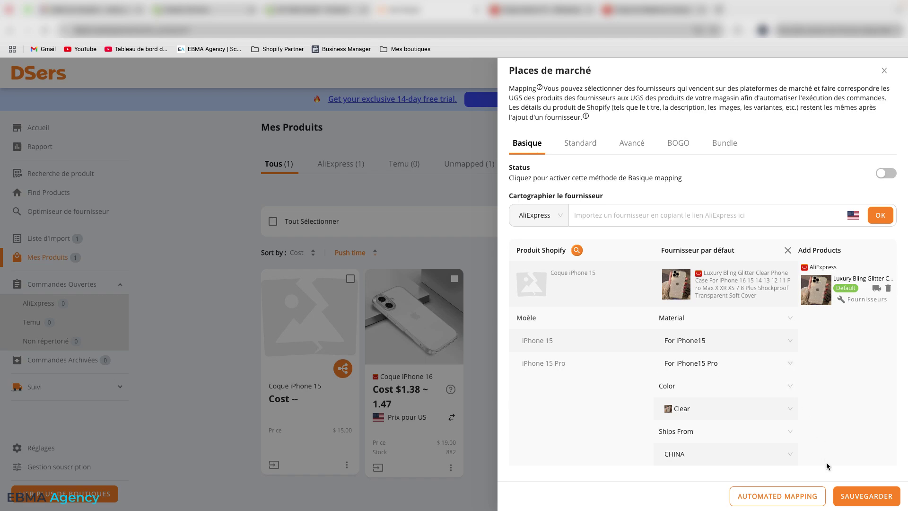
left_click(867, 495)
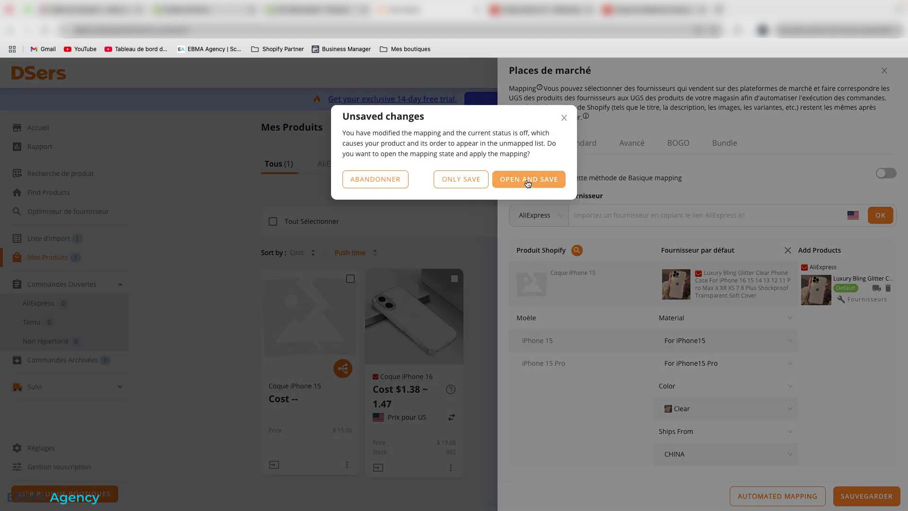
left_click(467, 180)
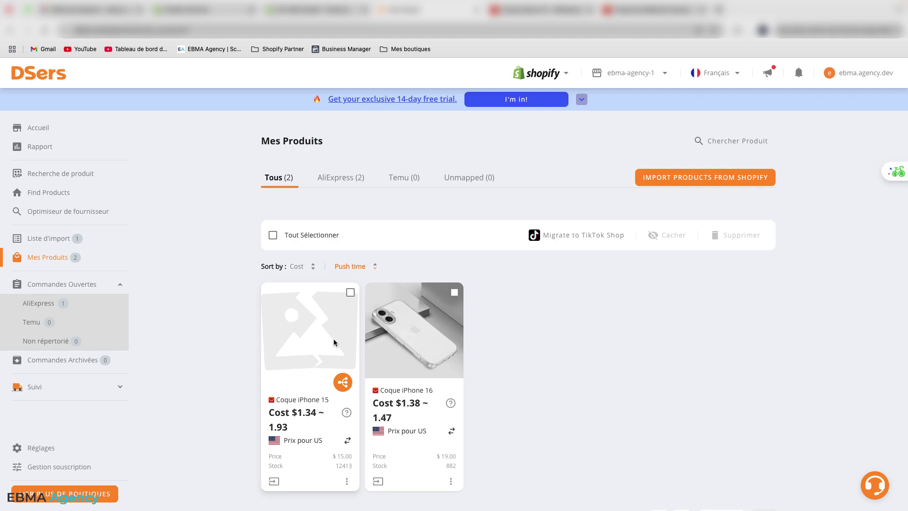
Switch to Shopify and start a new order containing the iPhone 15 Pro variant of Coque iPhone 15
left_click(320, 20)
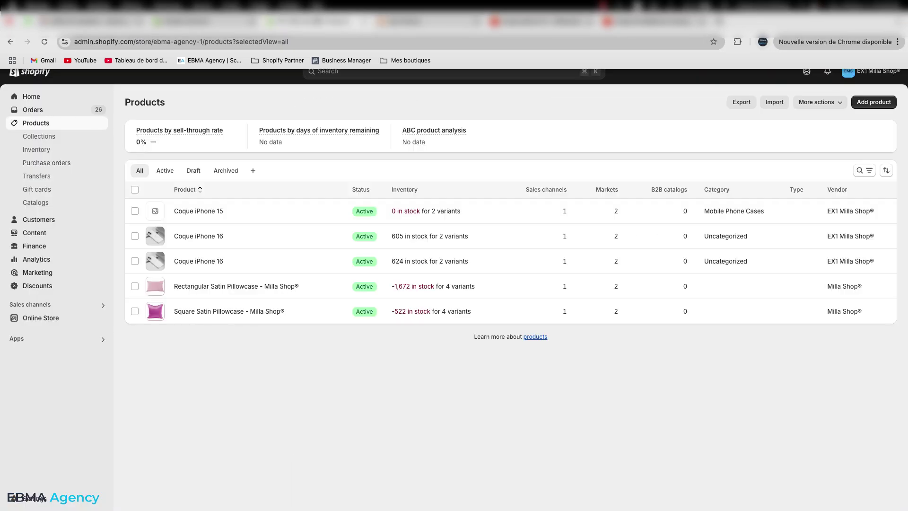
left_click(63, 115)
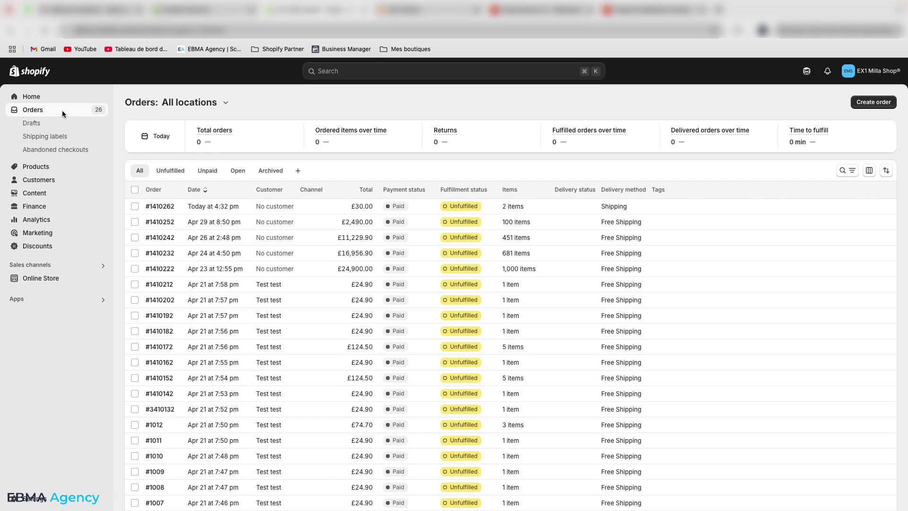
left_click(869, 108)
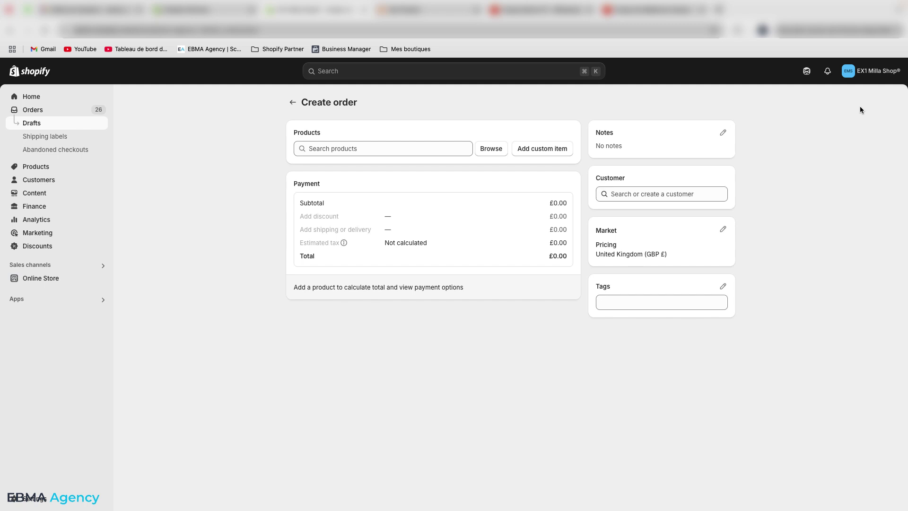
left_click(482, 146)
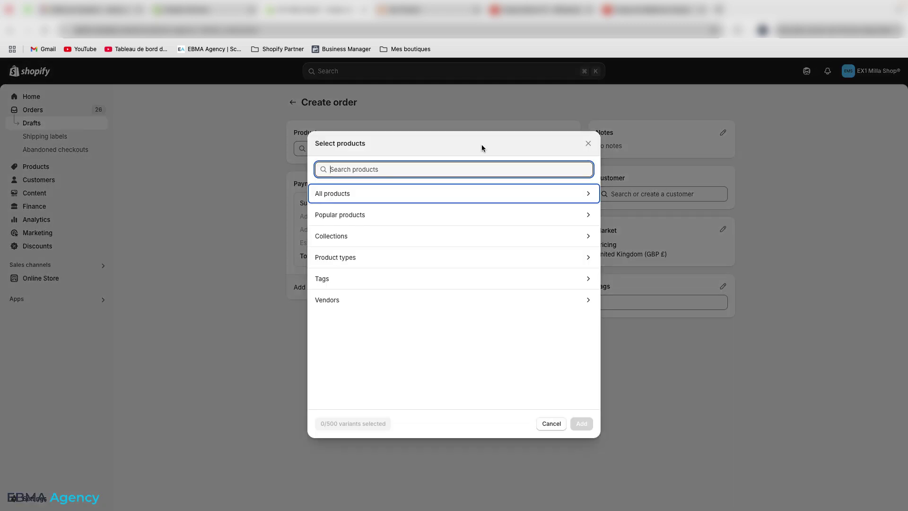
left_click(486, 192)
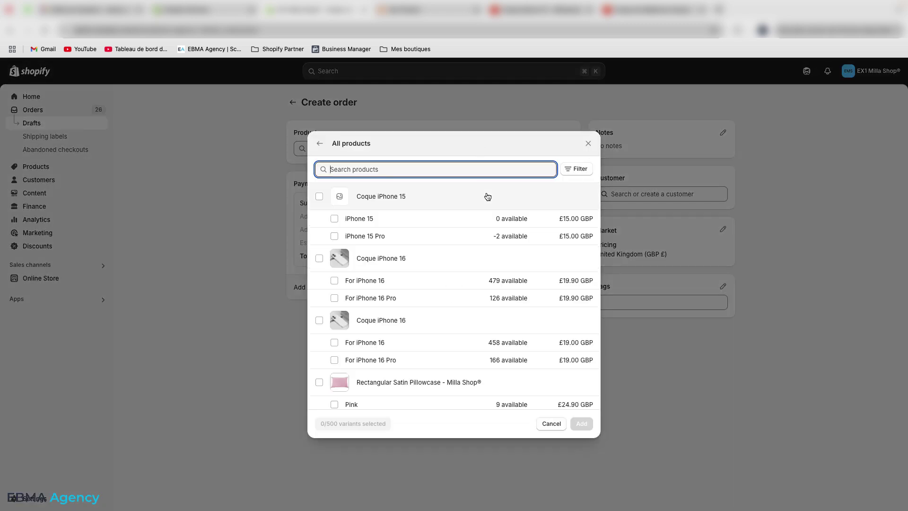
left_click(374, 236)
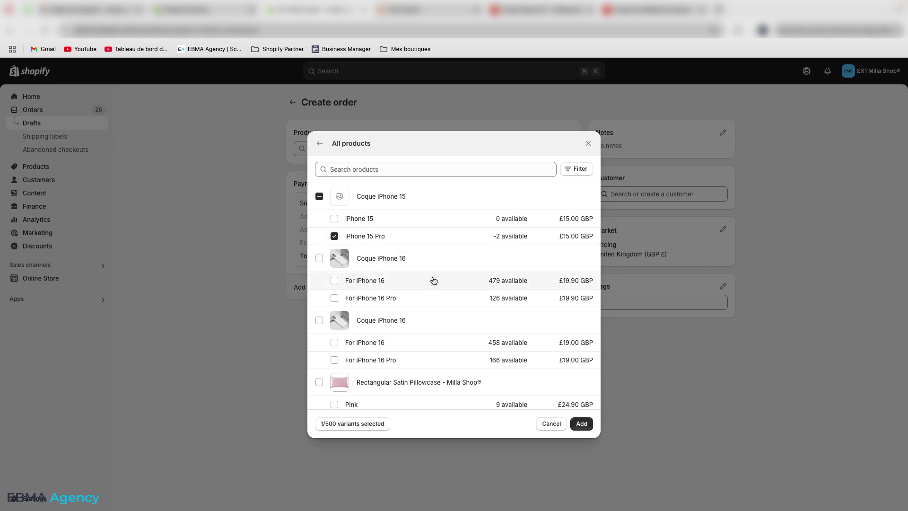
left_click(582, 423)
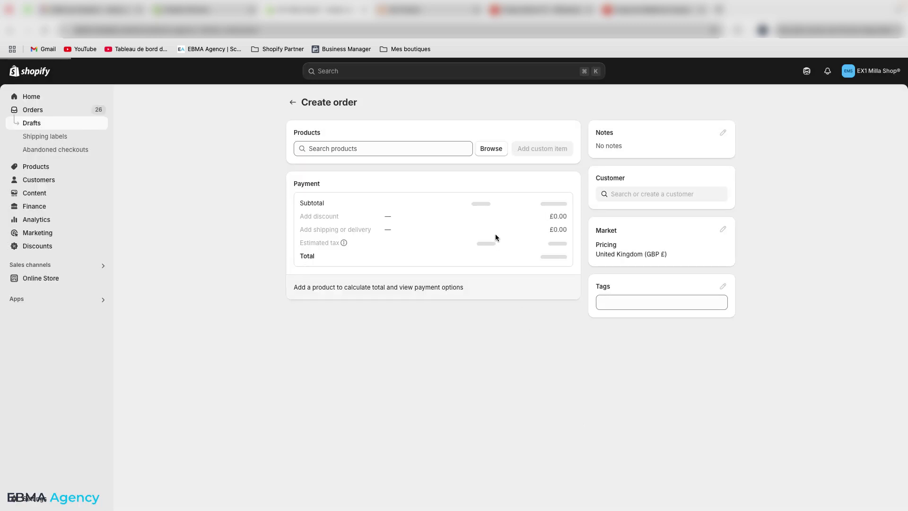
Set the order quantity to 3, save the draft, and create the order as paid with the method Other
left_click(523, 189)
left_click(523, 189)
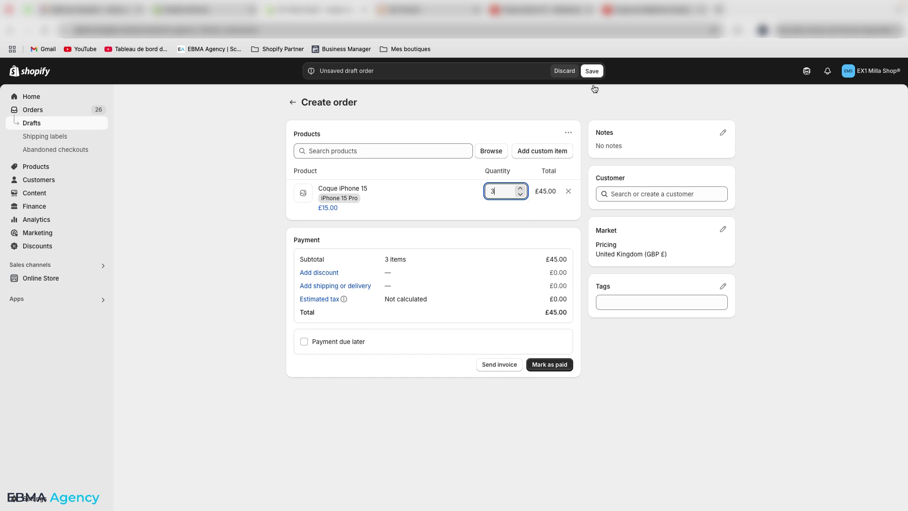
left_click(593, 72)
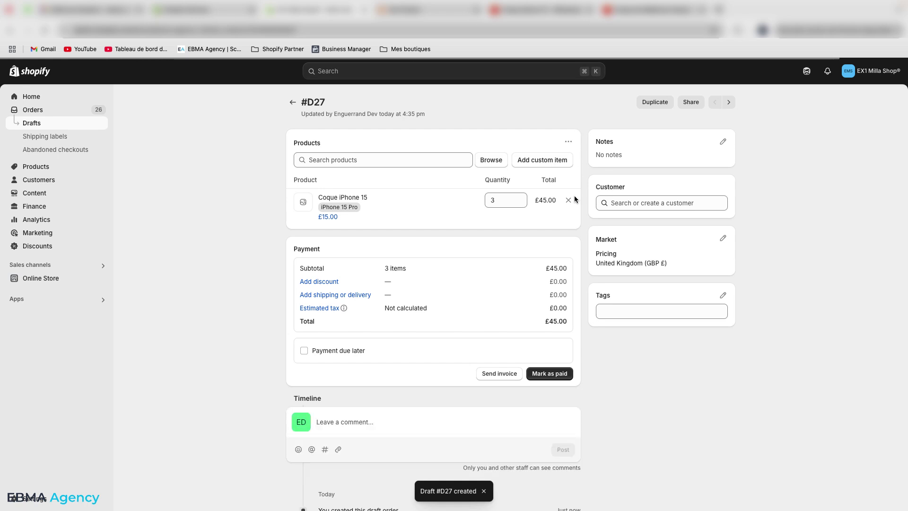
left_click(550, 377)
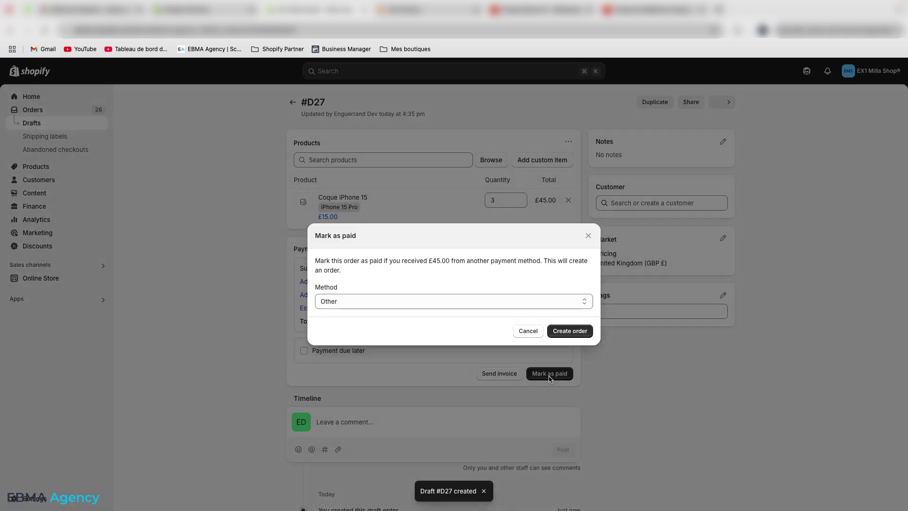
left_click(554, 331)
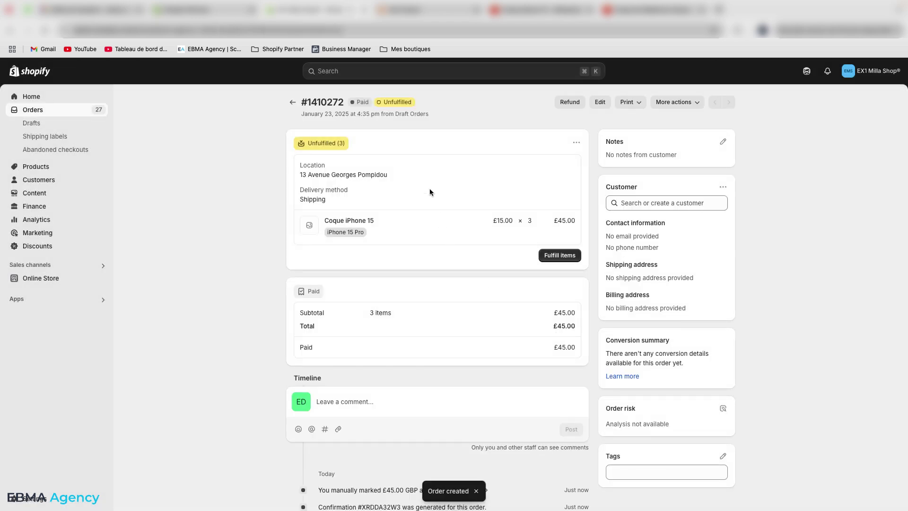
Review the number and details of the newly created Shopify order
double_click(323, 103)
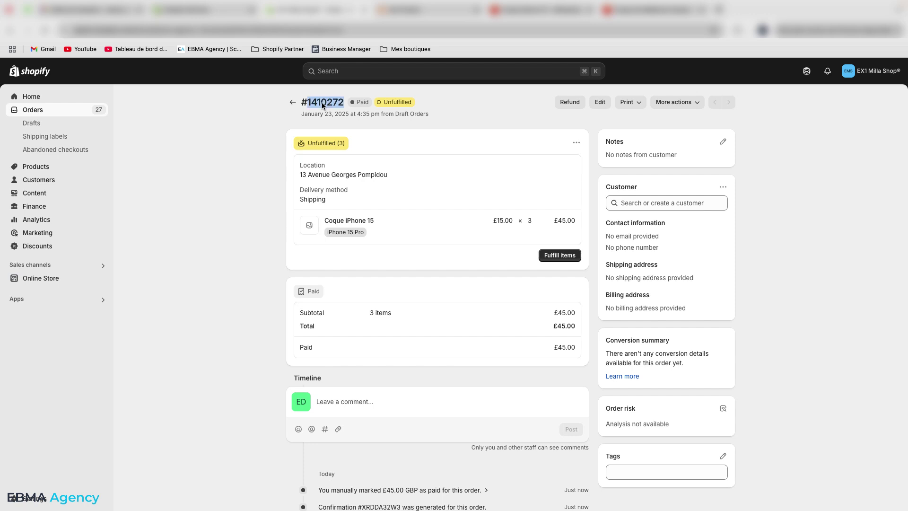
left_click(259, 135)
scroll(411, 234, "down", 3)
scroll(411, 235, "up", 3)
Switch to DSers and check the new Coque iPhone 15 order in the open AliExpress orders against the Shopify order
left_click(427, 13)
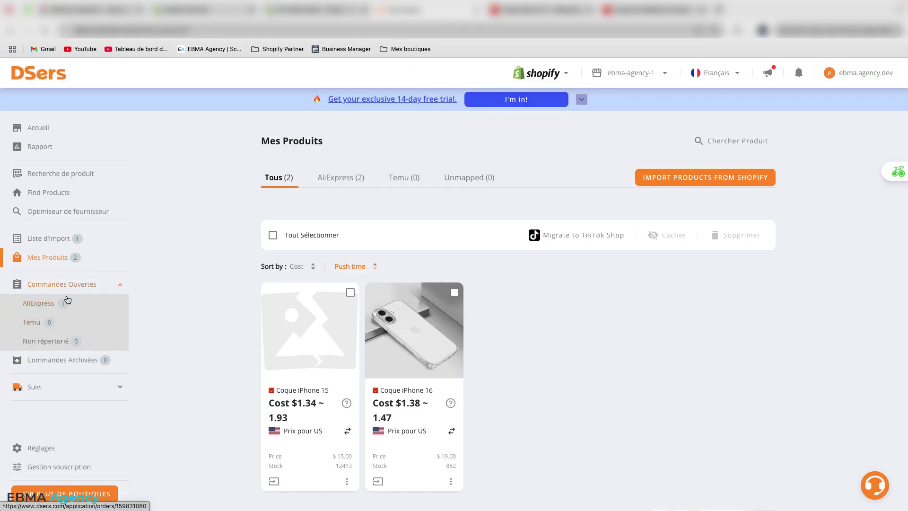
left_click(44, 306)
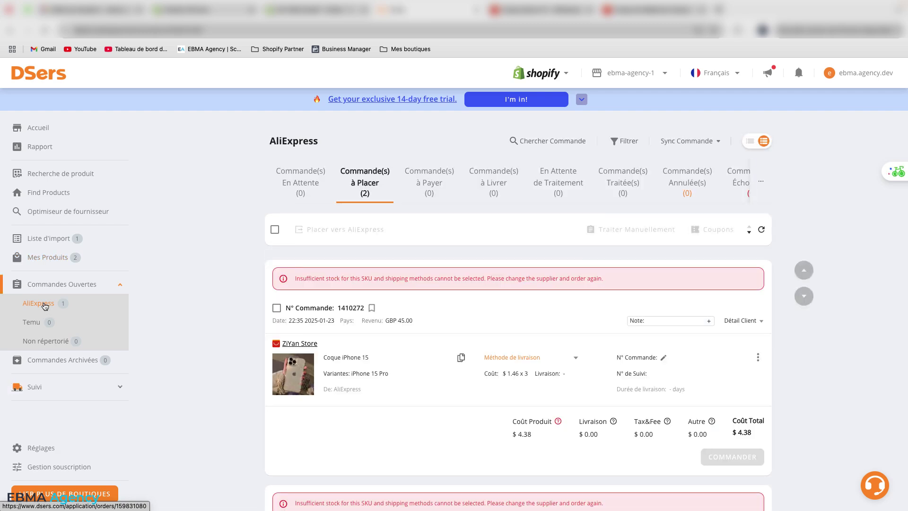
scroll(257, 285, "down", 1)
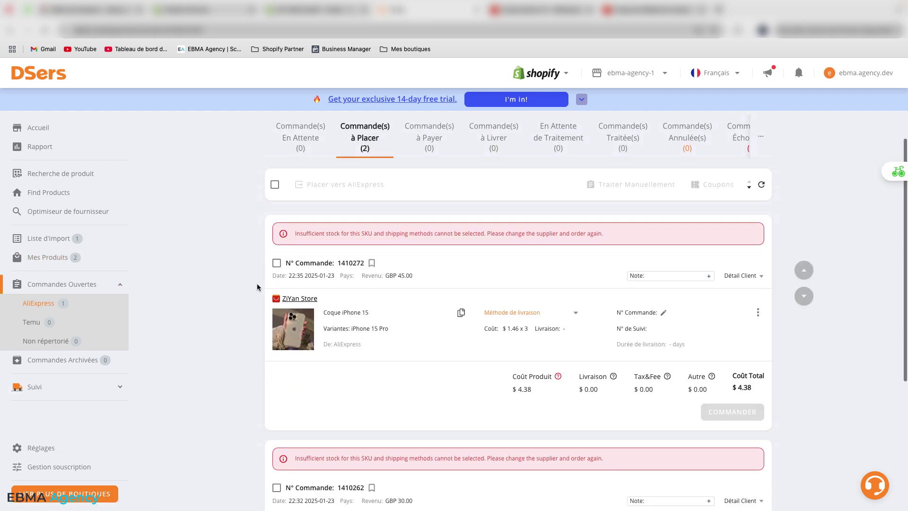
left_click(351, 268)
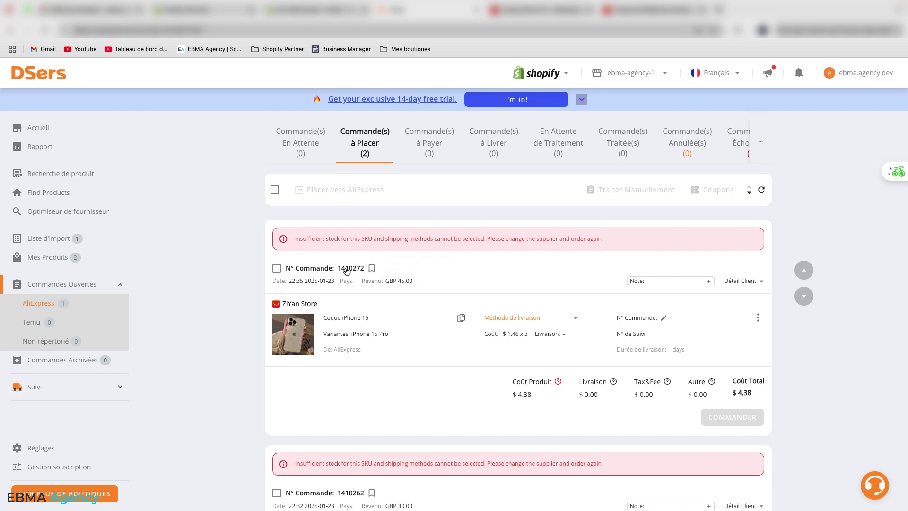
left_click(331, 9)
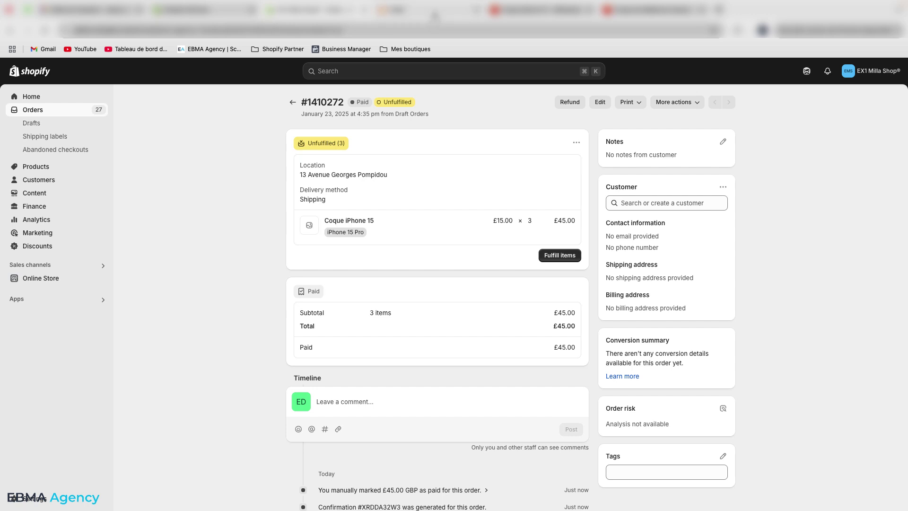
left_click(433, 9)
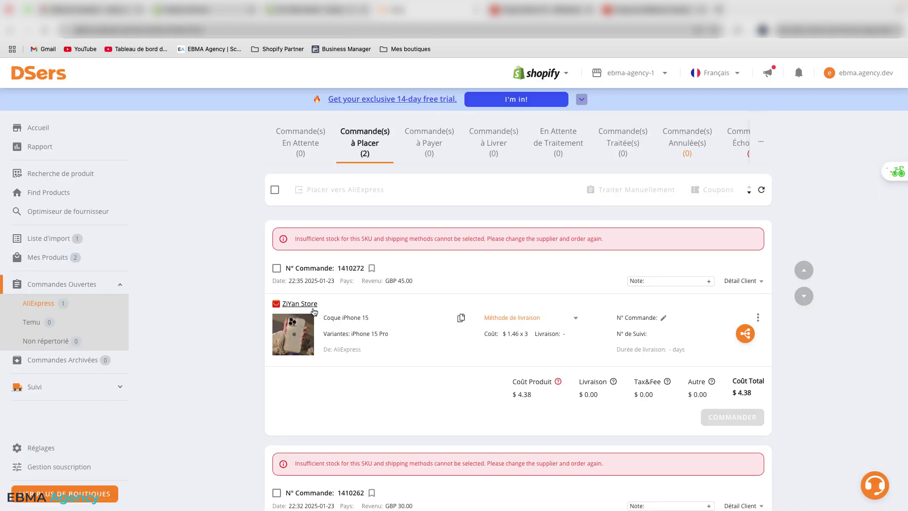
Open the order's ZiYan Store supplier, compare it with the seller on the AliExpress product page, and return to DSers
left_click(299, 305)
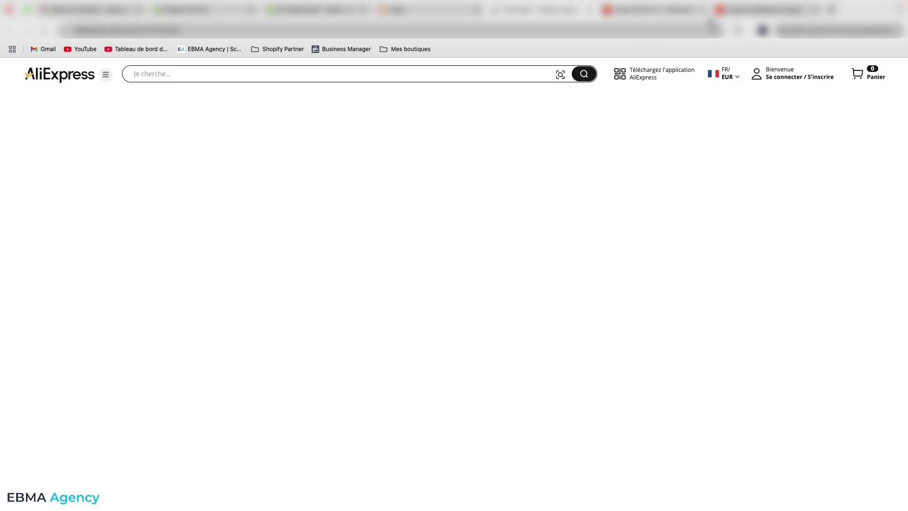
left_click(740, 12)
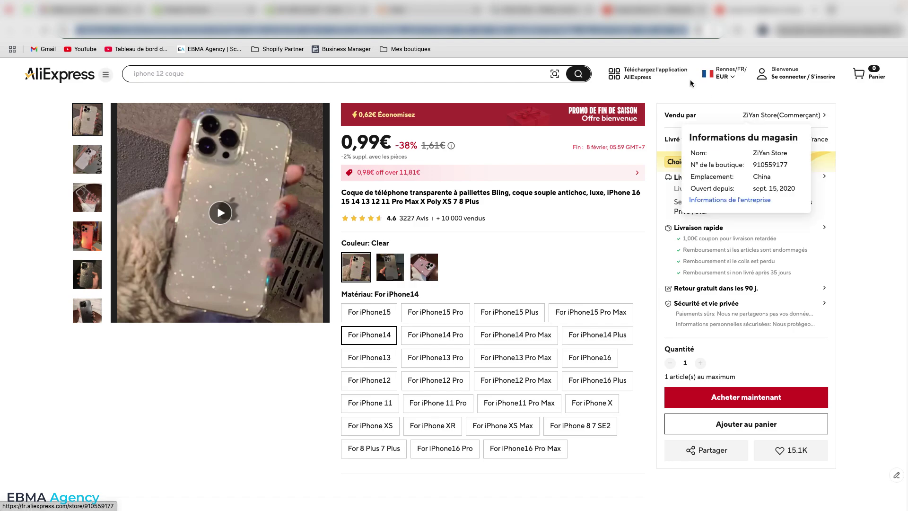
left_click(432, 10)
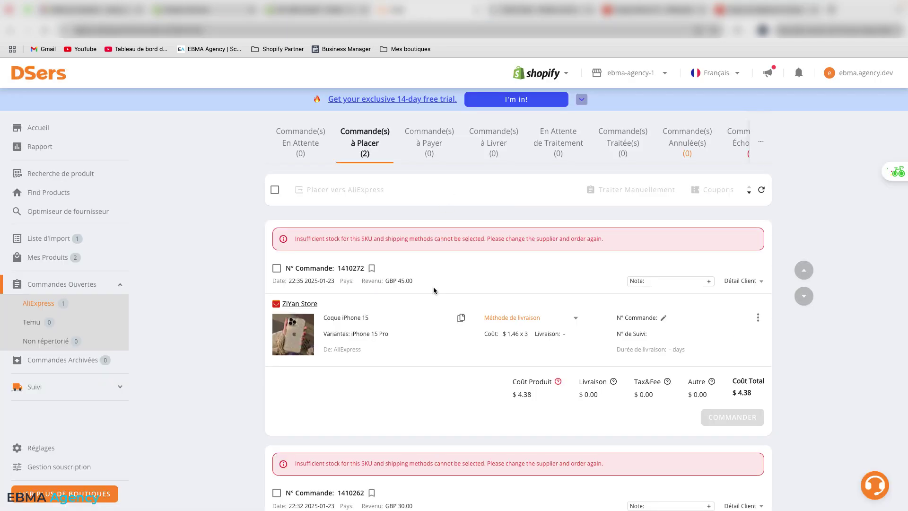